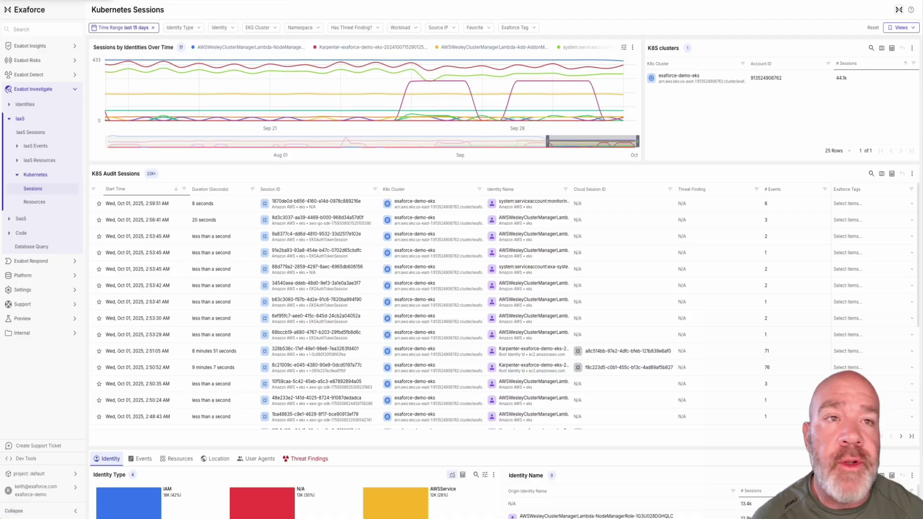
# - Check the choices in the EKS Cluster filter and look through the K8S Audit Sessions list
pyautogui.click(261, 27)
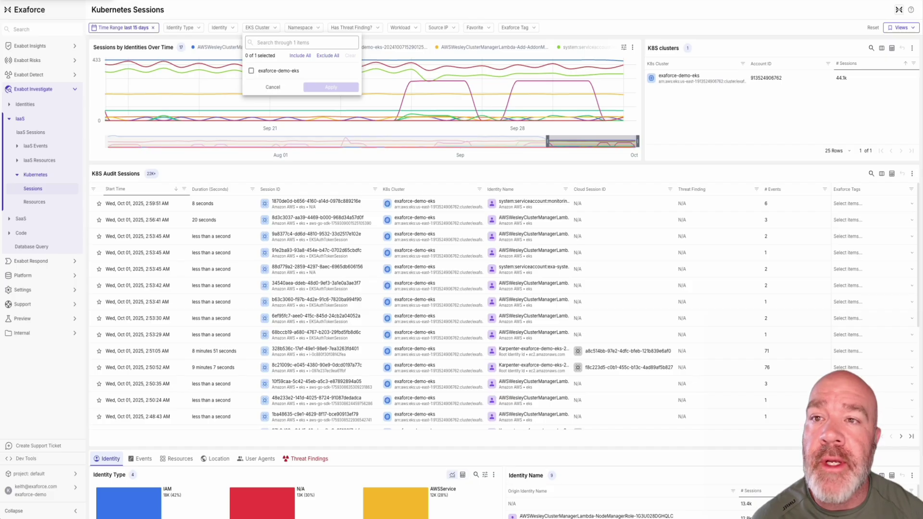
pyautogui.press('Escape')
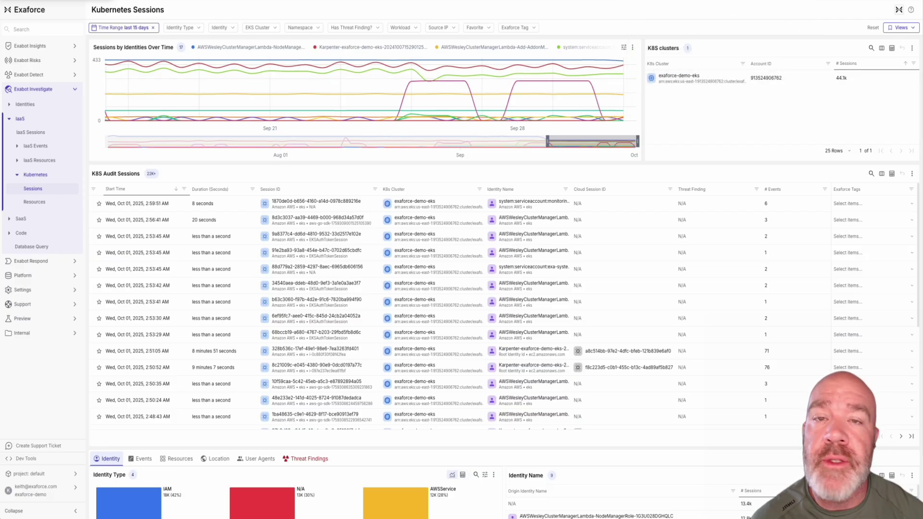
pyautogui.scroll(-1, 505, 277)
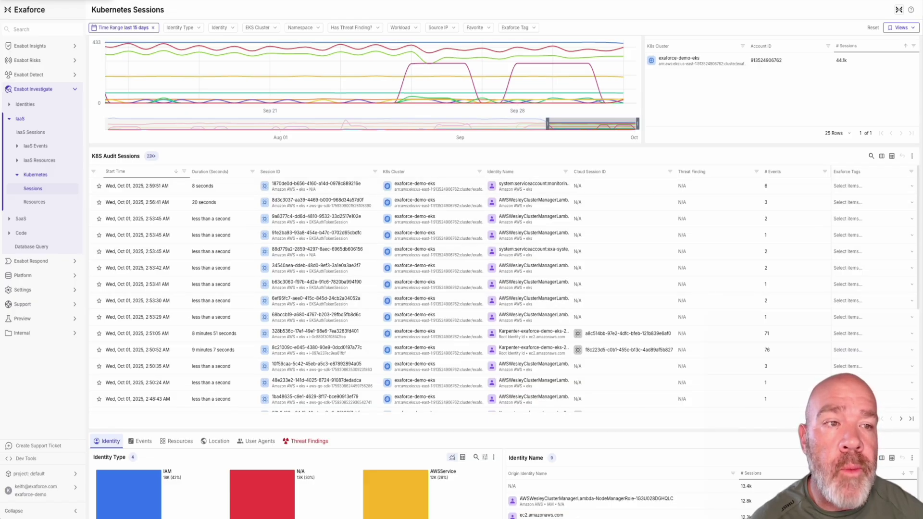
pyautogui.scroll(-1, 817, 268)
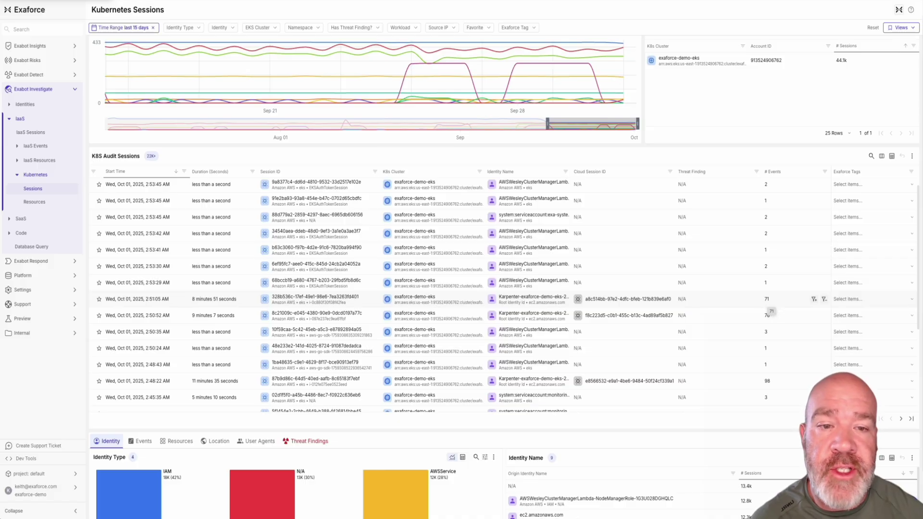
# - Inspect the Karpenter session that started at 2:51:05 AM, reviewing its event timeline, K8s events and session properties, and close its details
pyautogui.click(349, 298)
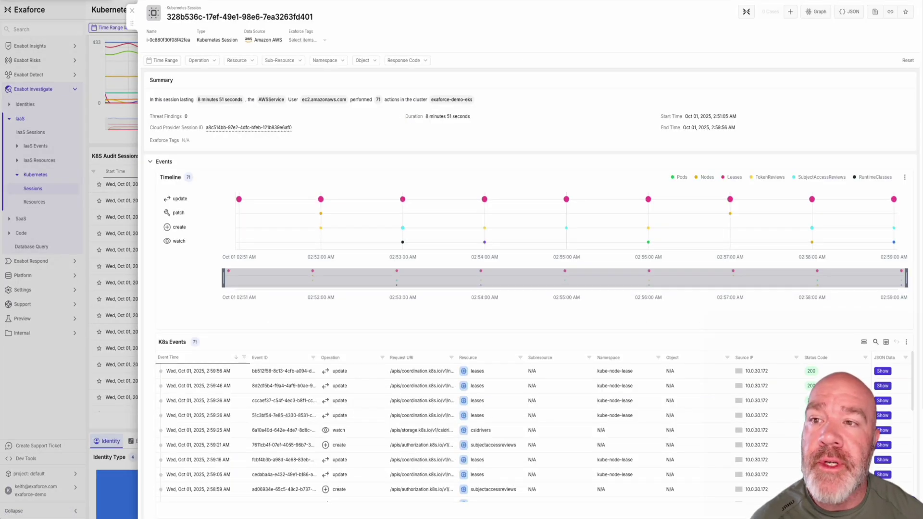
pyautogui.scroll(-1, 529, 288)
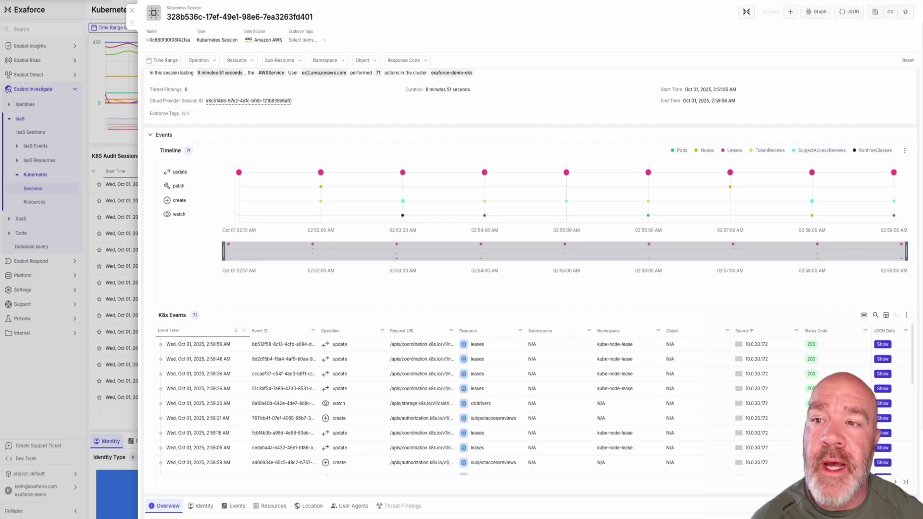
pyautogui.moveTo(321, 173)
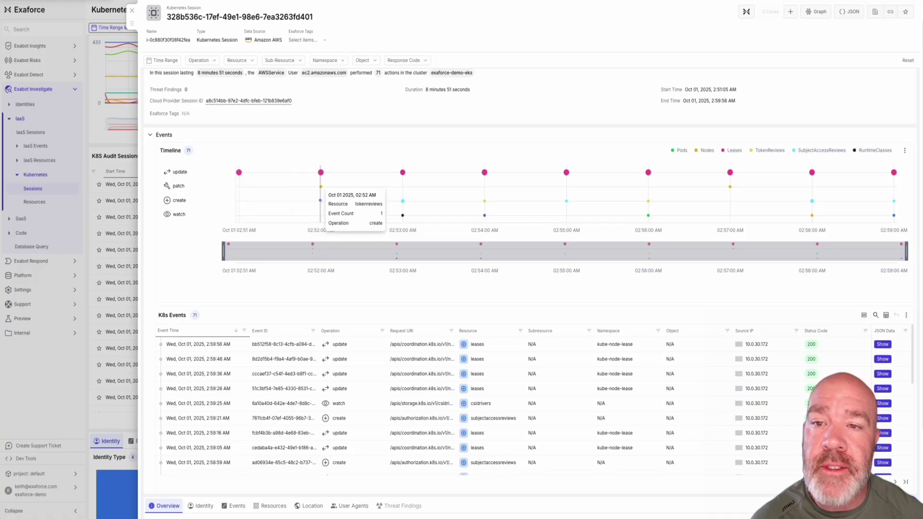
pyautogui.moveTo(403, 173)
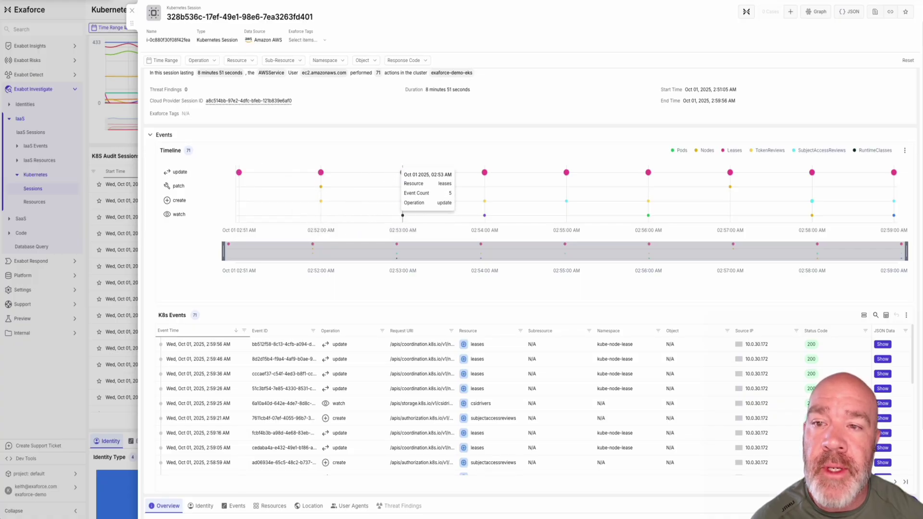
pyautogui.scroll(-2, 234, 281)
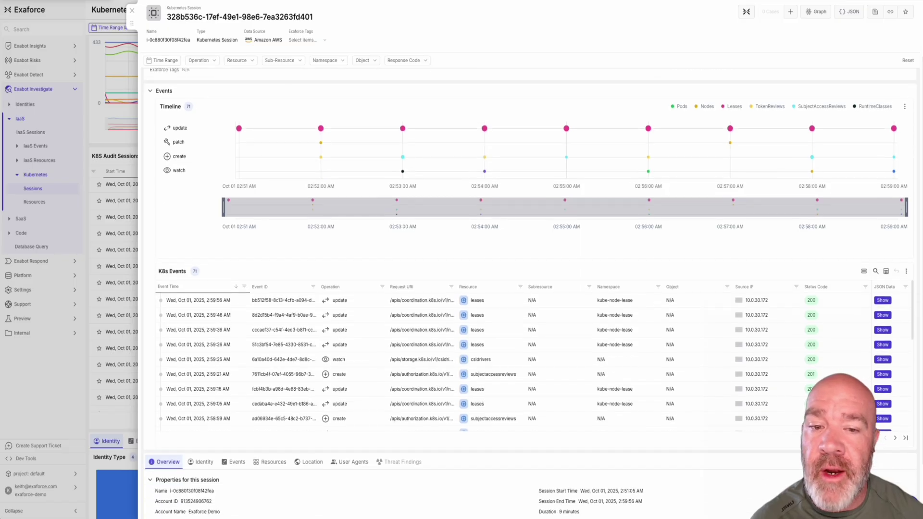
pyautogui.scroll(-7, 233, 281)
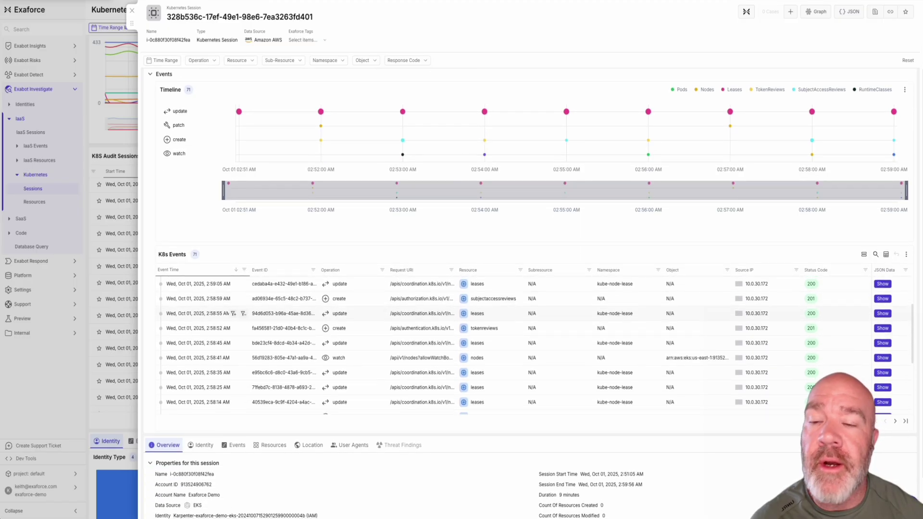
pyautogui.scroll(-5, 243, 324)
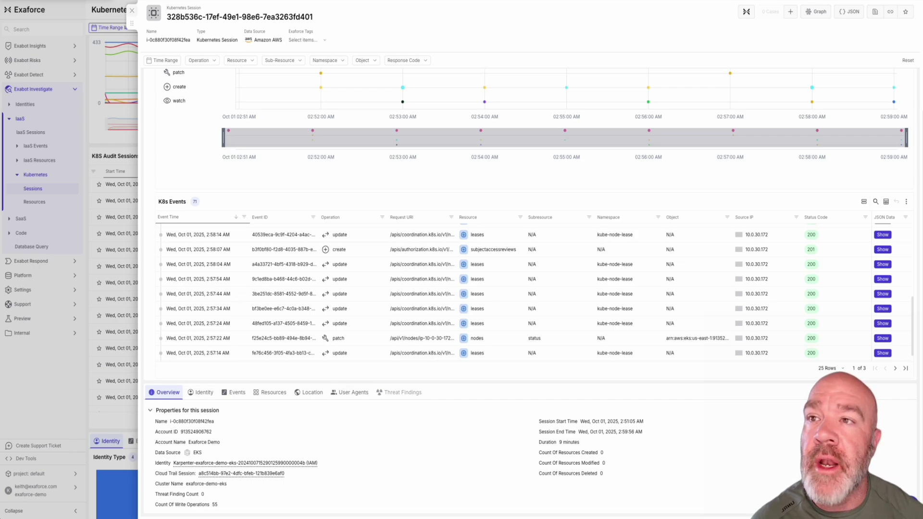
pyautogui.press('Escape')
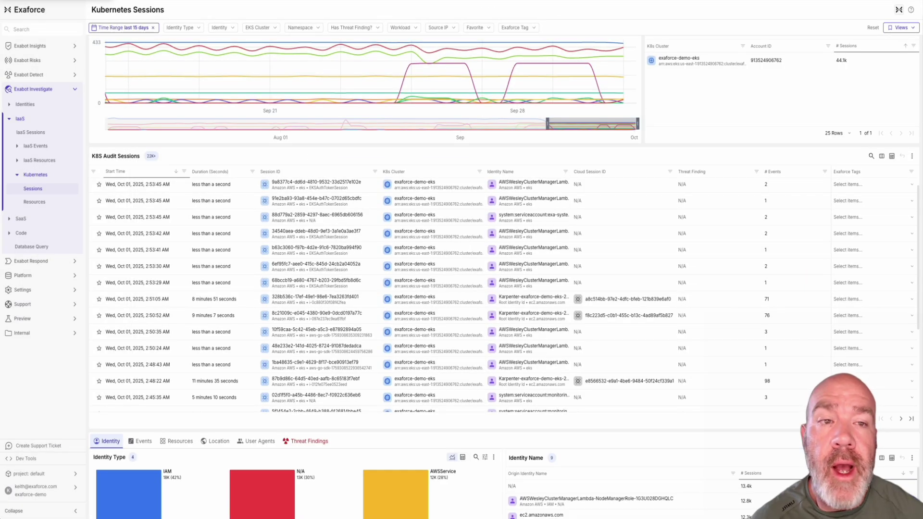
# - Review the event breakdown of the Kubernetes sessions by K8s event category, operation and resource type
pyautogui.scroll(-1, 505, 277)
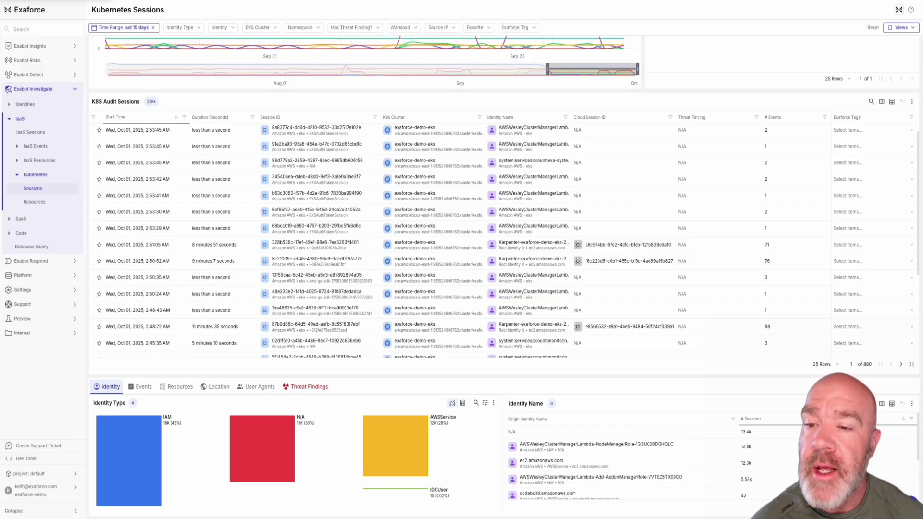
pyautogui.click(141, 387)
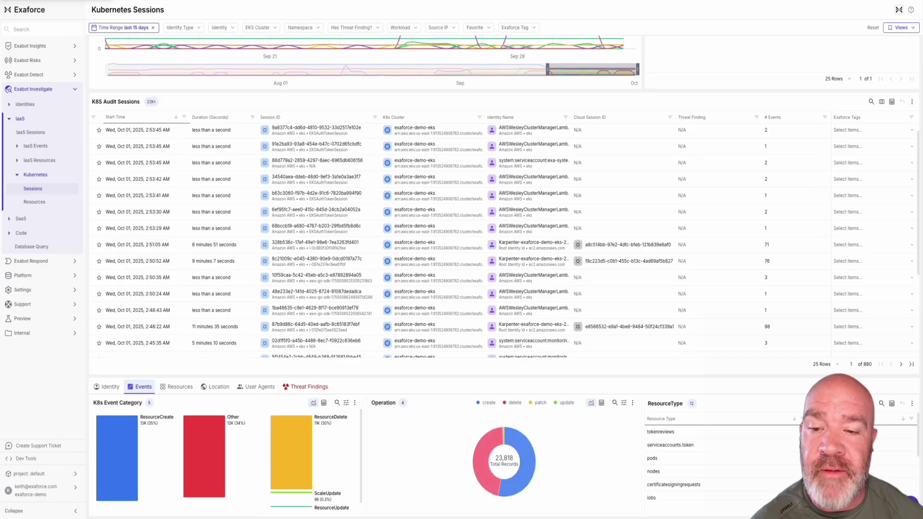
pyautogui.scroll(-1, 292, 432)
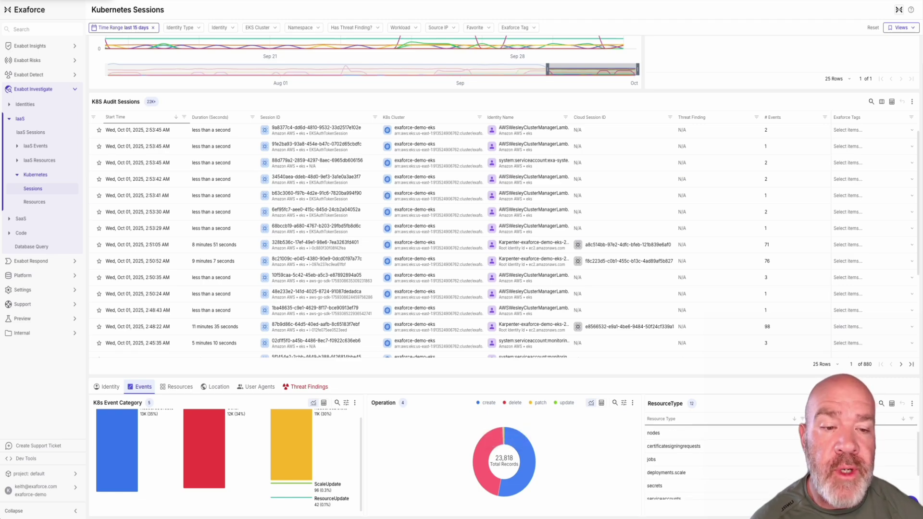
pyautogui.scroll(-1, 721, 449)
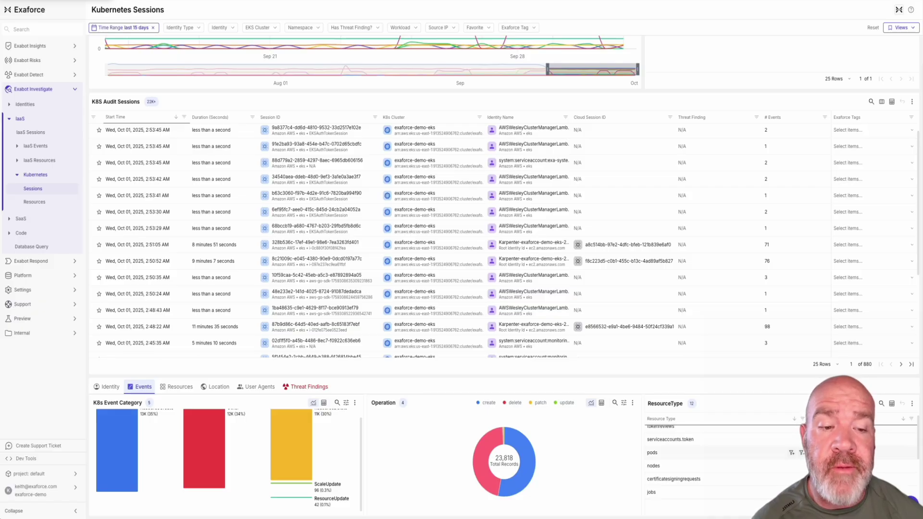
pyautogui.scroll(1, 722, 452)
pyautogui.scroll(3, 505, 260)
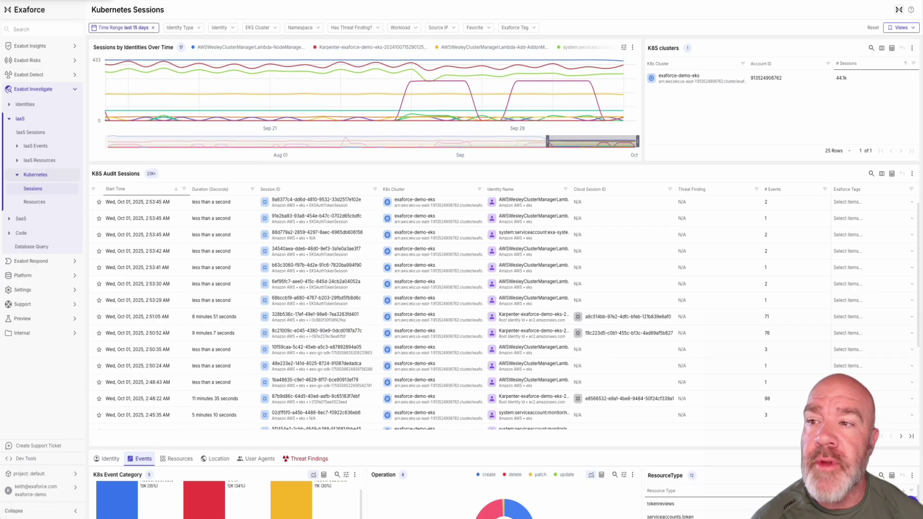
# - Open the Kubernetes Resources inventory and look through the resource types
pyautogui.click(34, 202)
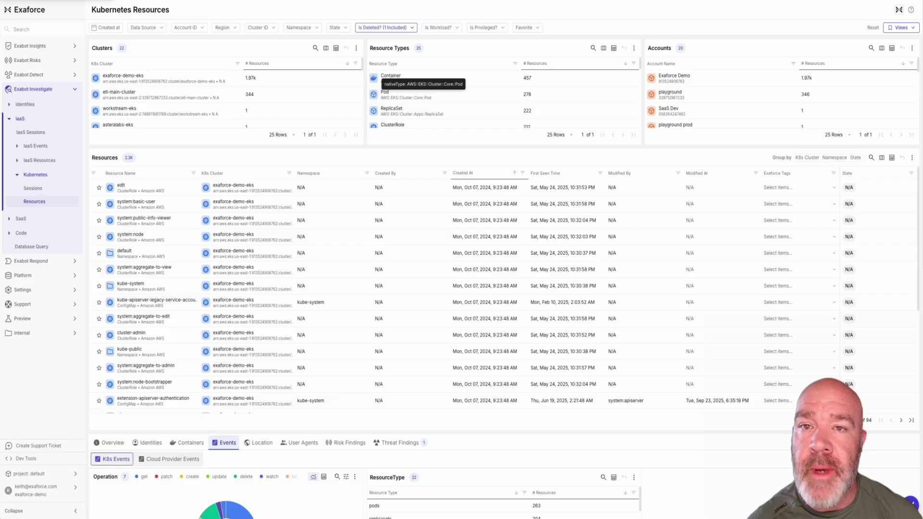
pyautogui.scroll(-1, 481, 98)
pyautogui.scroll(-3, 481, 101)
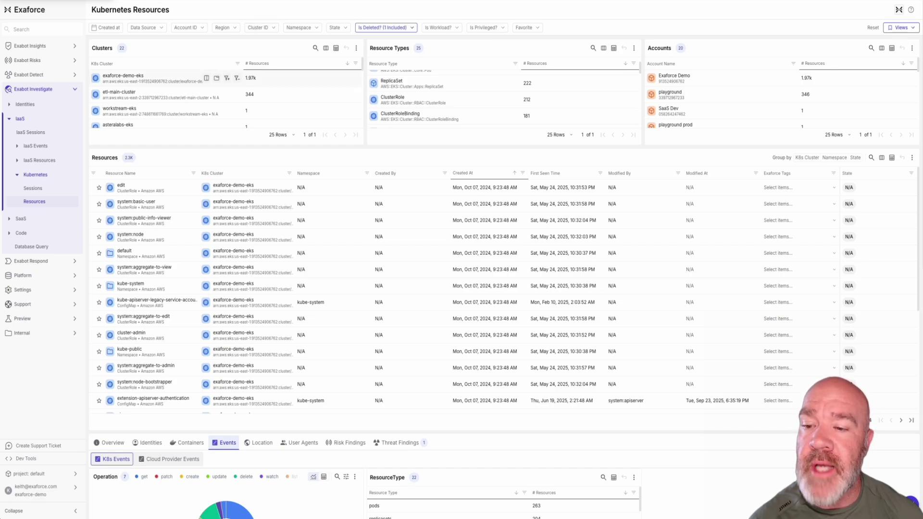
# - Filter the Kubernetes resources to those running the coredns container, chosen from the containers list, and clear that filter again
pyautogui.scroll(-1, 260, 443)
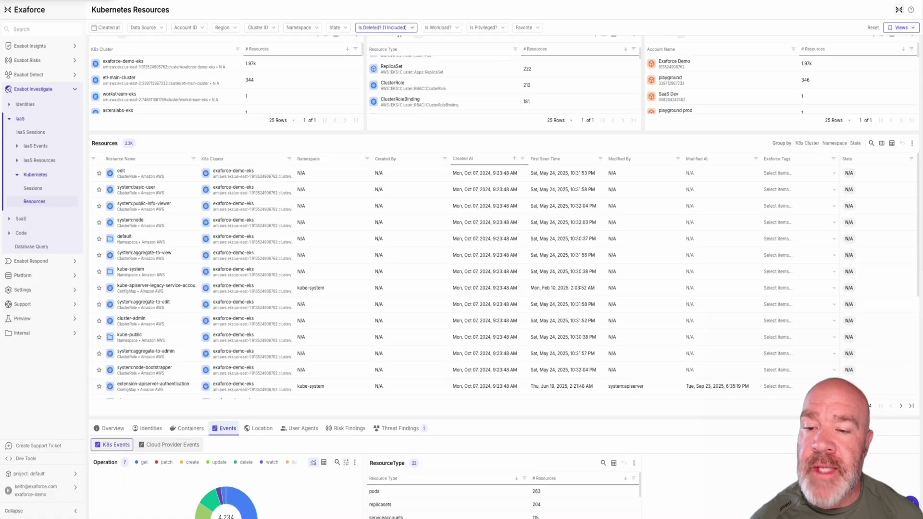
pyautogui.scroll(-5, 504, 277)
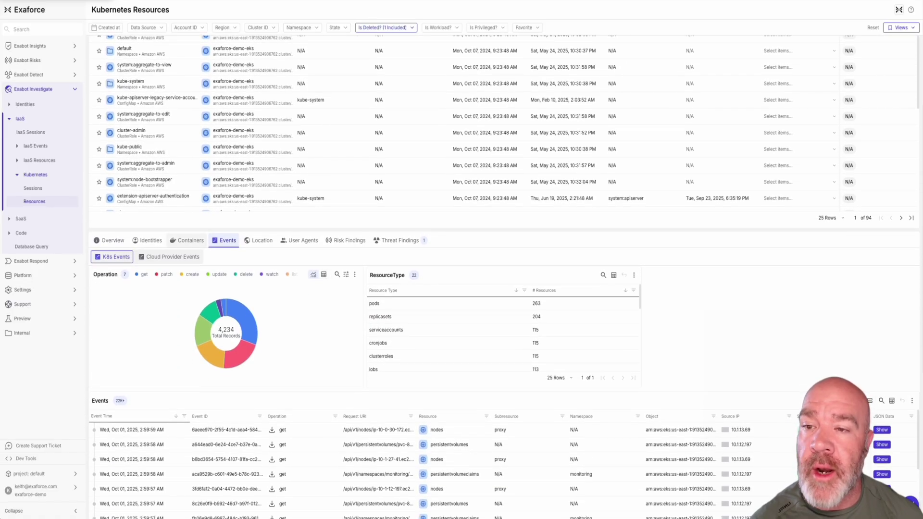
pyautogui.click(188, 240)
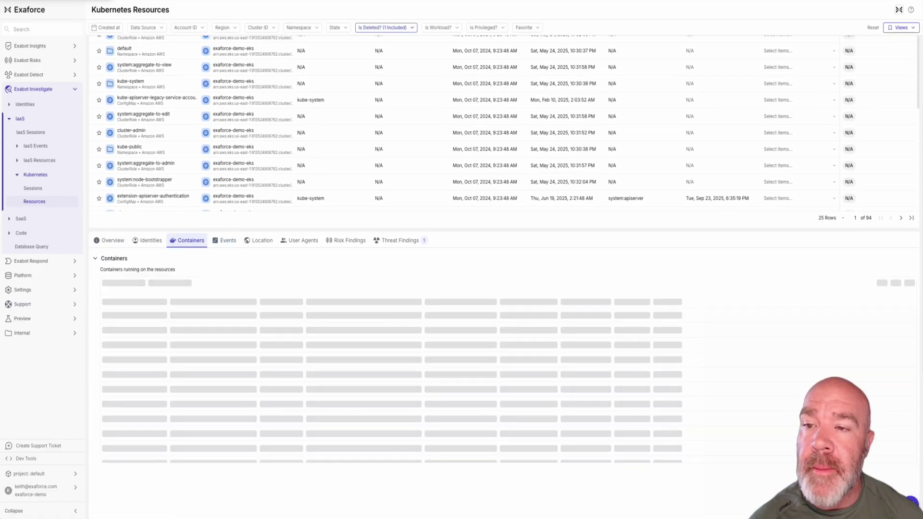
pyautogui.scroll(-1, 202, 344)
pyautogui.scroll(2, 202, 345)
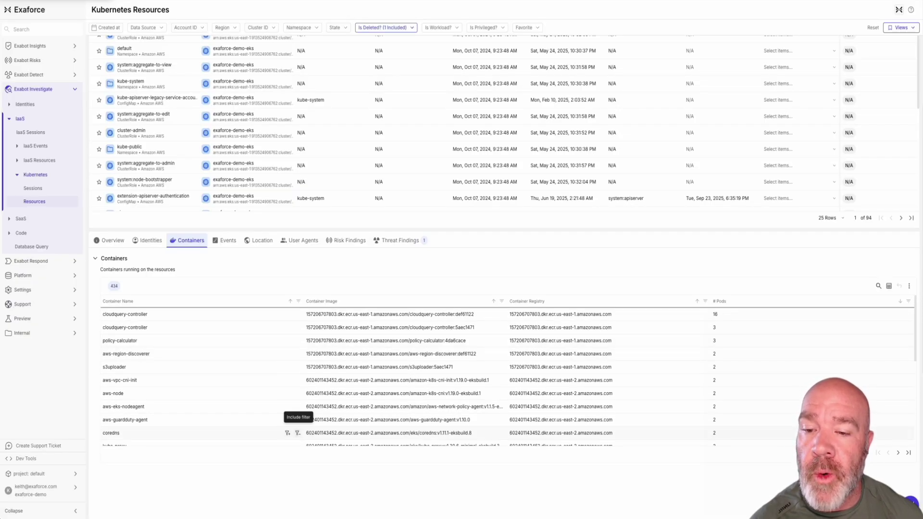
pyautogui.click(287, 433)
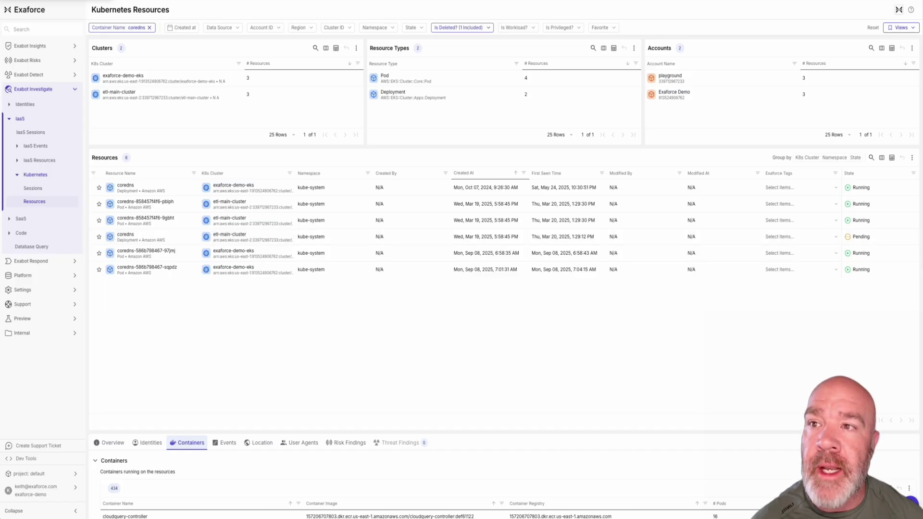
pyautogui.click(150, 27)
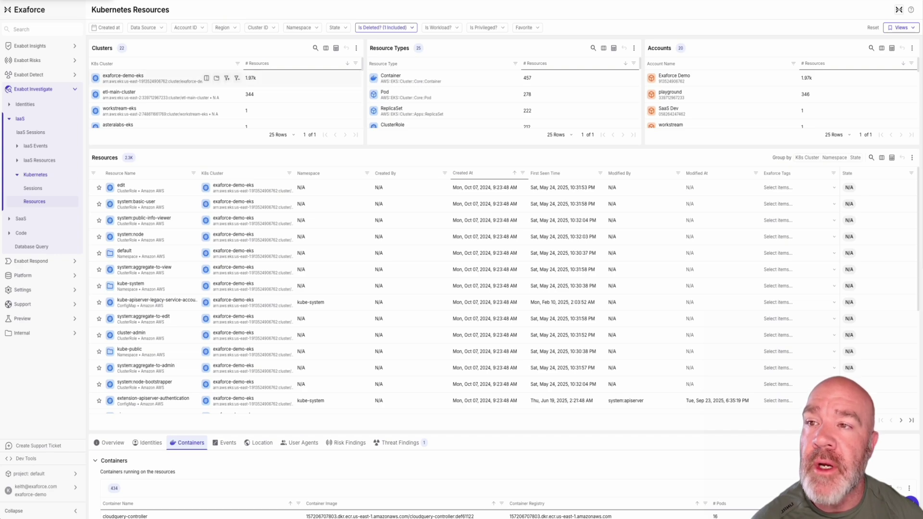
# - Open the details of the exaforce-demo-eks cluster and enlarge its resource graph to full screen
pyautogui.click(207, 78)
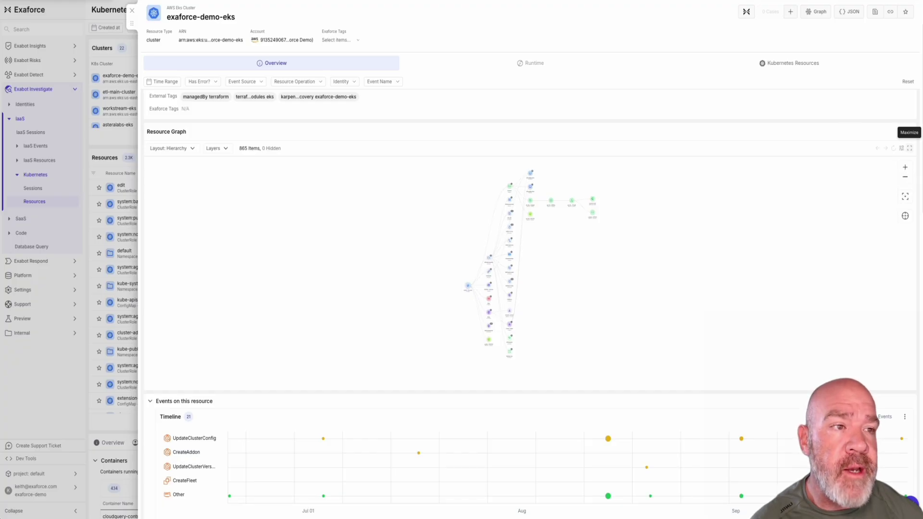
pyautogui.click(910, 148)
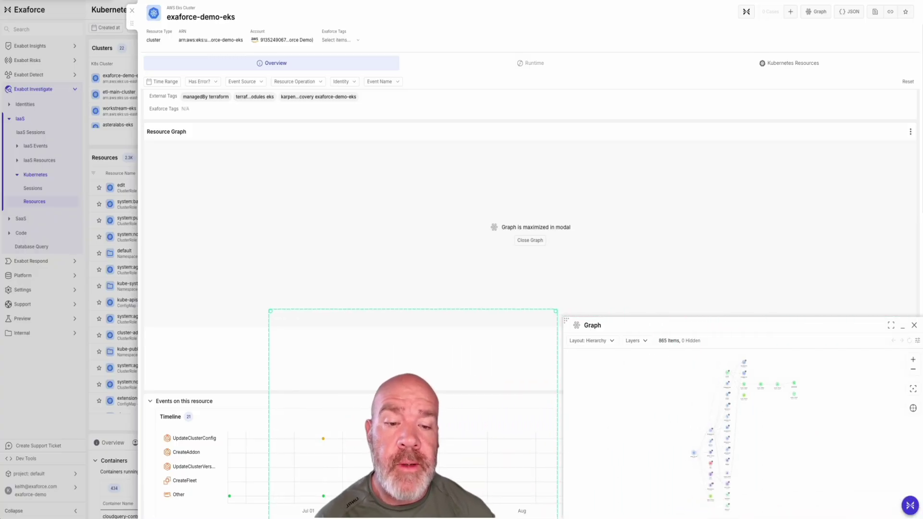
pyautogui.click(891, 326)
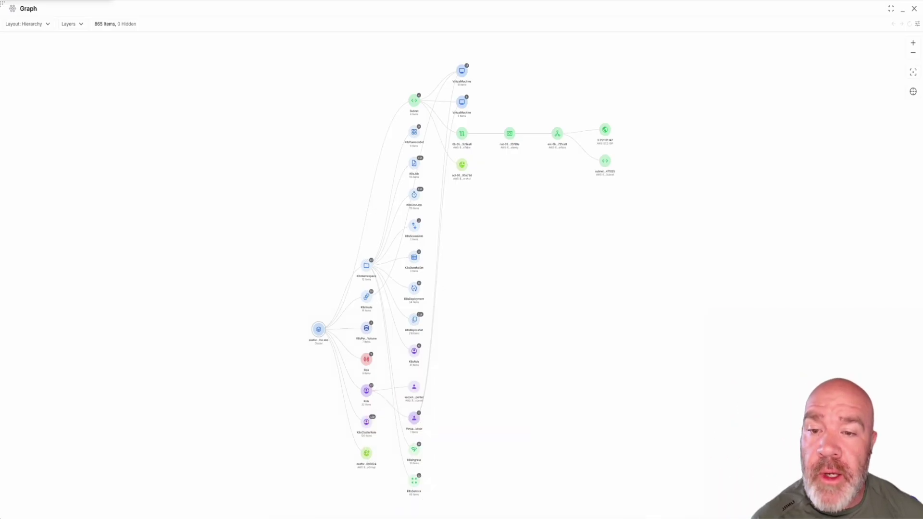
# - Show only the node chain of the first node (ip-10-0-182) in the K8sNode group of the cluster graph
pyautogui.scroll(5, 298, 321)
pyautogui.moveTo(297, 321); pyautogui.dragTo(109, 252)
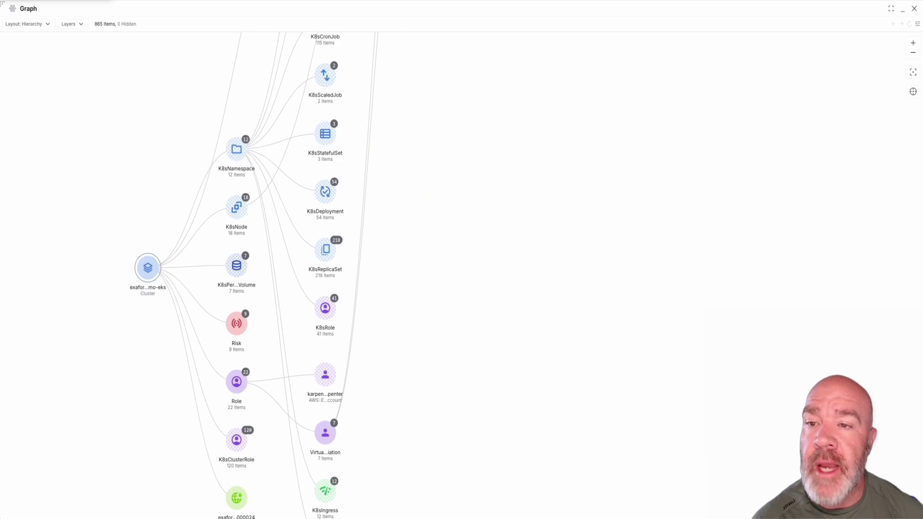
pyautogui.moveTo(236, 207)
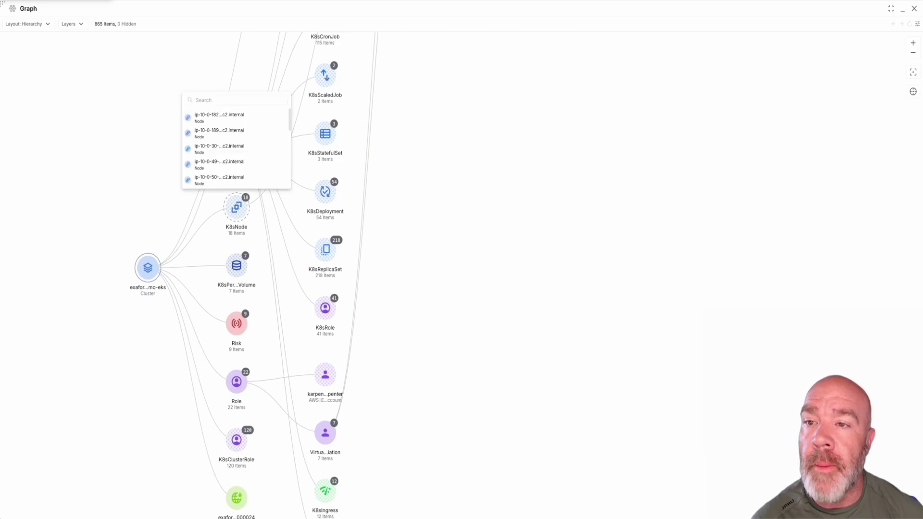
pyautogui.moveTo(226, 118)
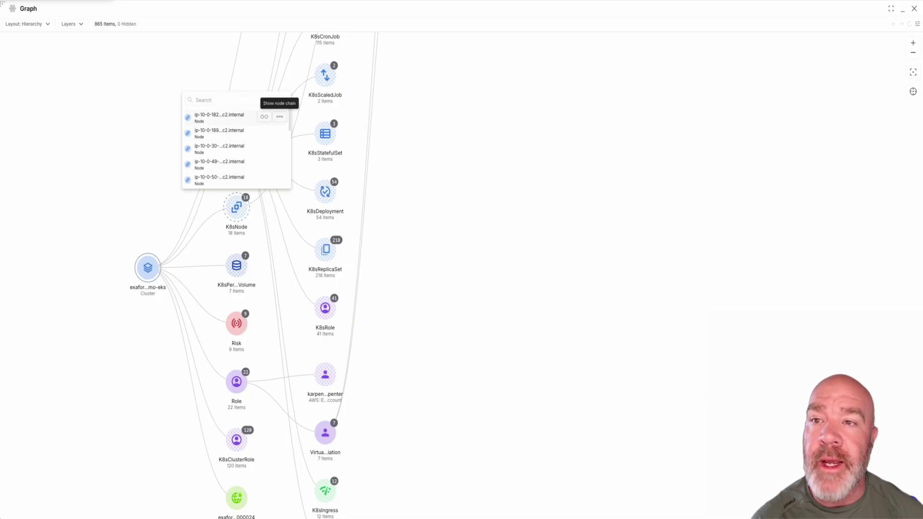
pyautogui.click(264, 116)
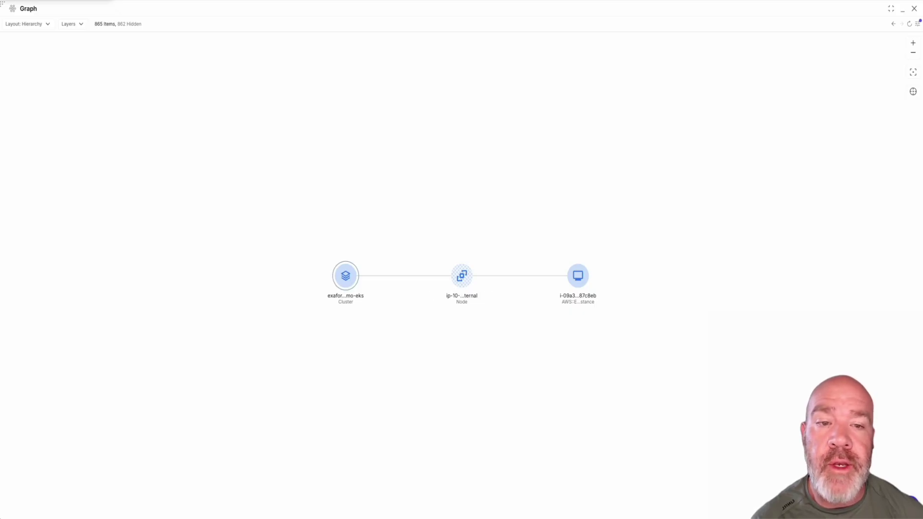
# - Open the details of the EC2 instance at the end of the node chain and review its properties
pyautogui.moveTo(578, 276)
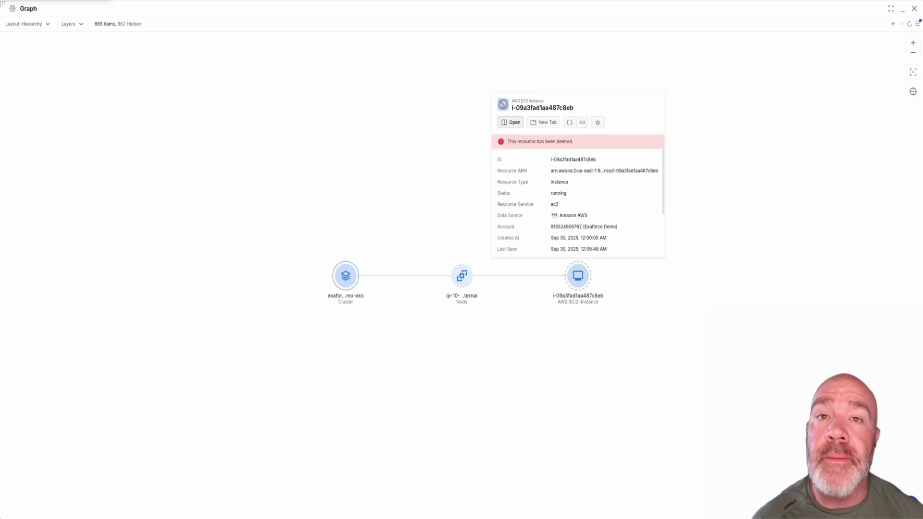
pyautogui.click(511, 122)
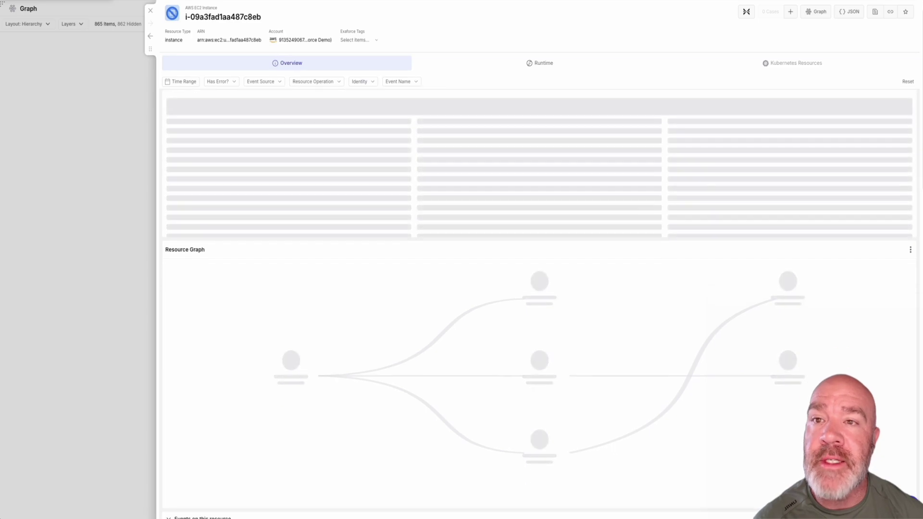
pyautogui.scroll(-9, 539, 303)
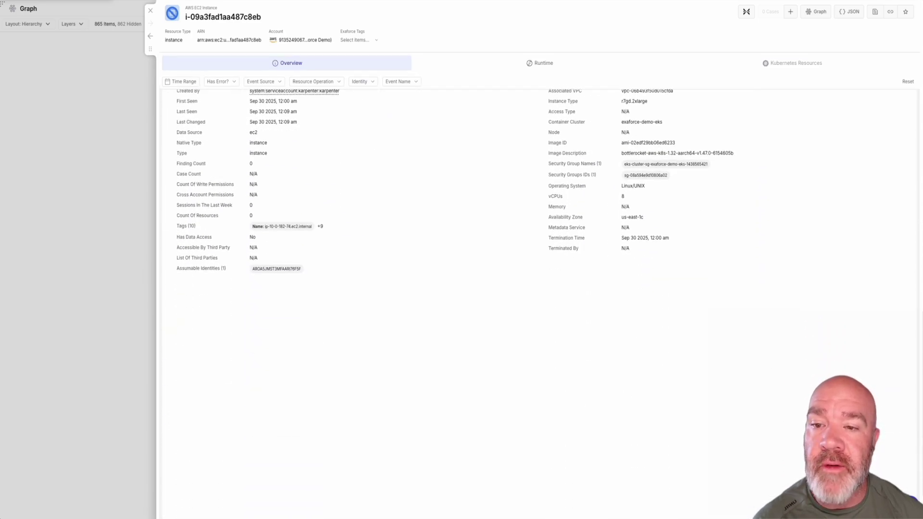
# - Close the EC2 instance's details and leave the full-screen graph to return to the exaforce-demo-eks cluster details
pyautogui.scroll(2, 539, 303)
pyautogui.scroll(1, 539, 303)
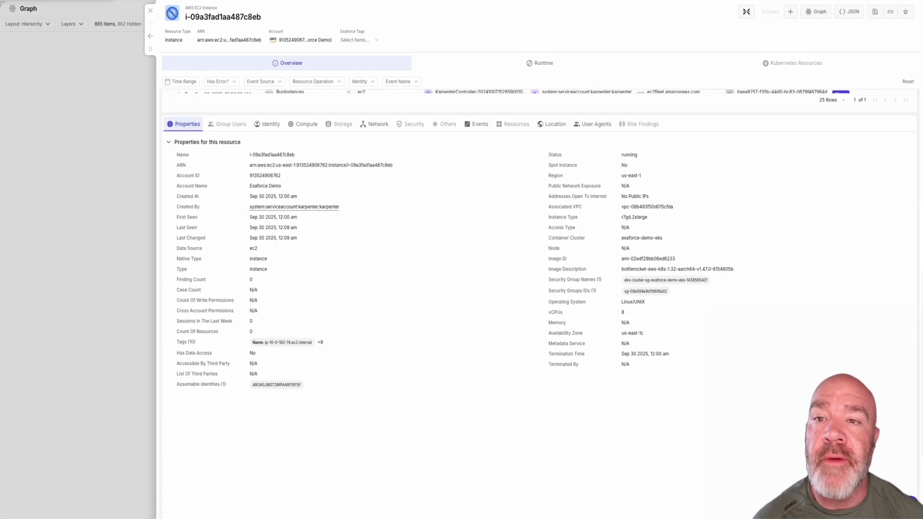
pyautogui.click(150, 10)
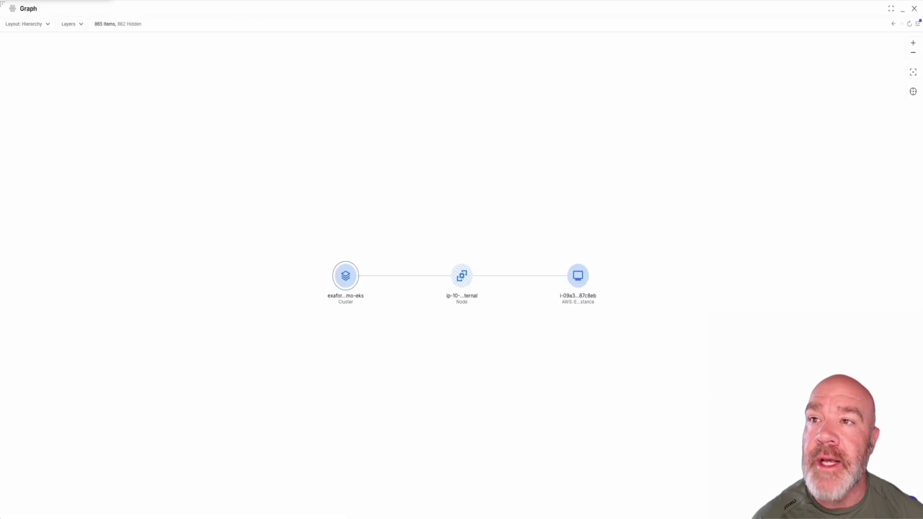
pyautogui.press('Escape')
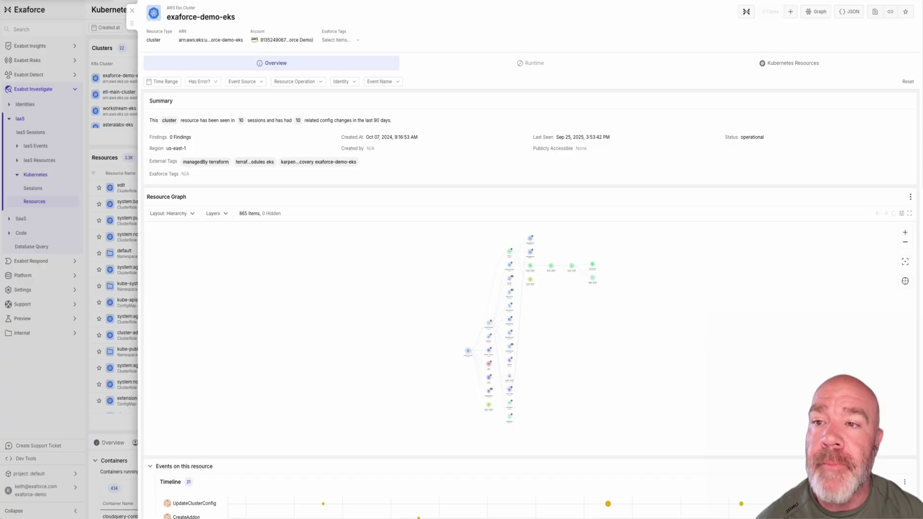
# - Review the event timeline of the exaforce-demo-eks cluster and list all of its events instead of only the write events
pyautogui.scroll(-7, 529, 303)
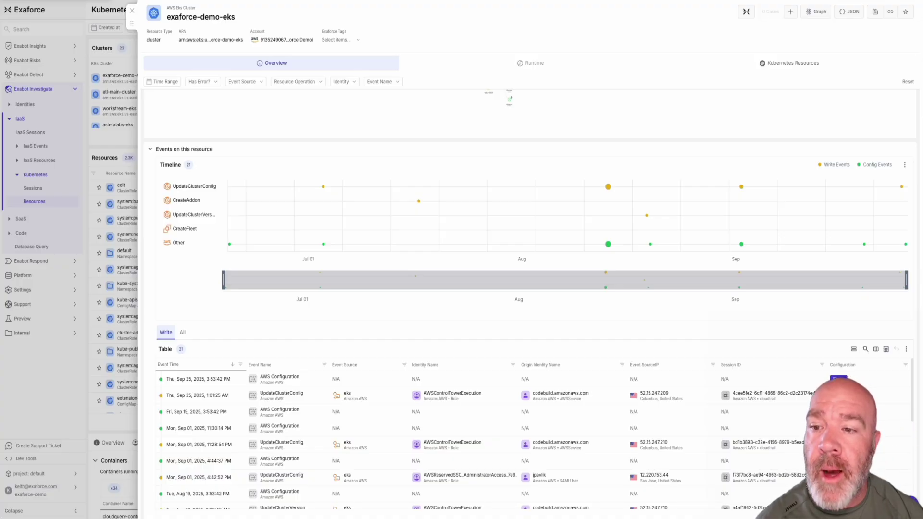
pyautogui.scroll(-3, 529, 303)
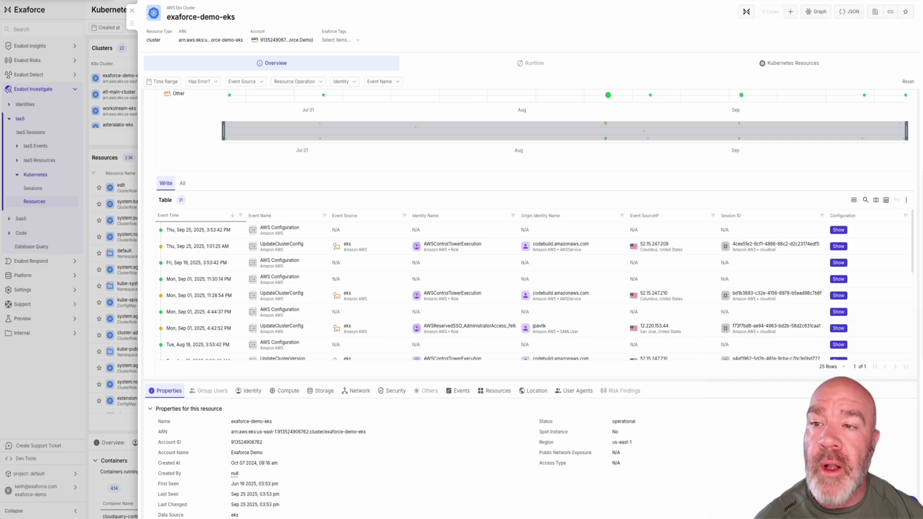
pyautogui.click(182, 183)
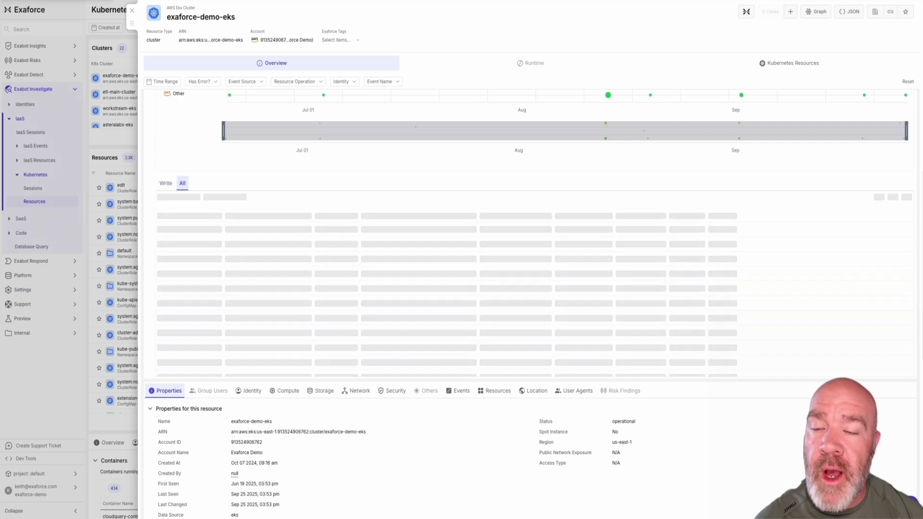
pyautogui.scroll(1, 529, 289)
pyautogui.scroll(-3, 529, 298)
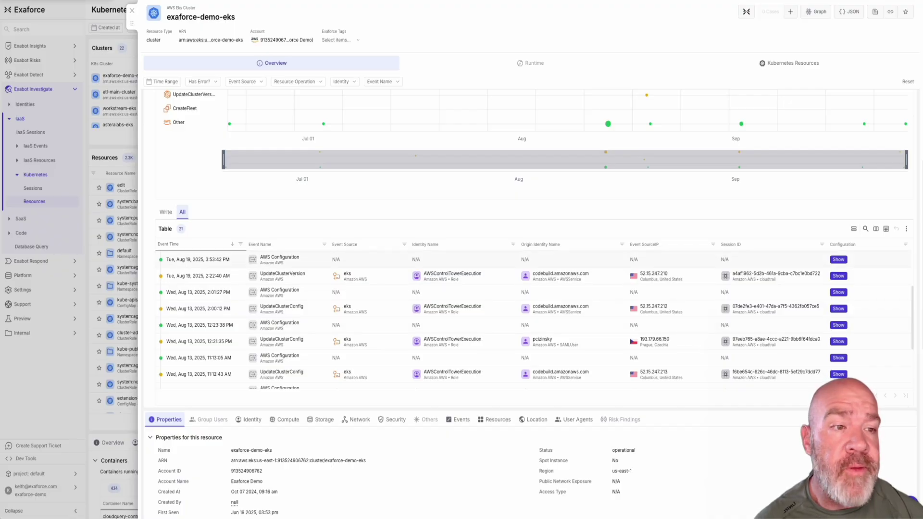
# - Examine the configuration JSON of the cluster's Aug 19, 2025, 3:53:42 PM AWS Configuration event and close it again
pyautogui.click(839, 260)
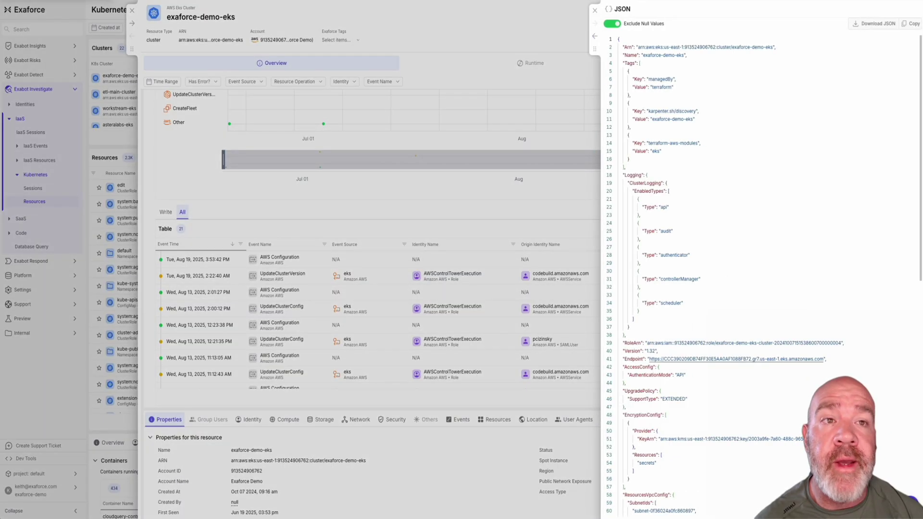
pyautogui.scroll(-10, 762, 270)
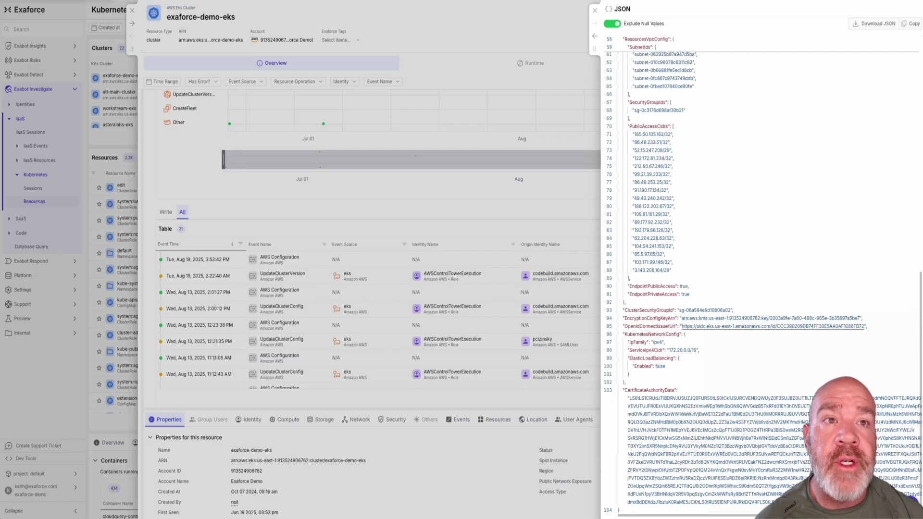
pyautogui.scroll(1, 763, 270)
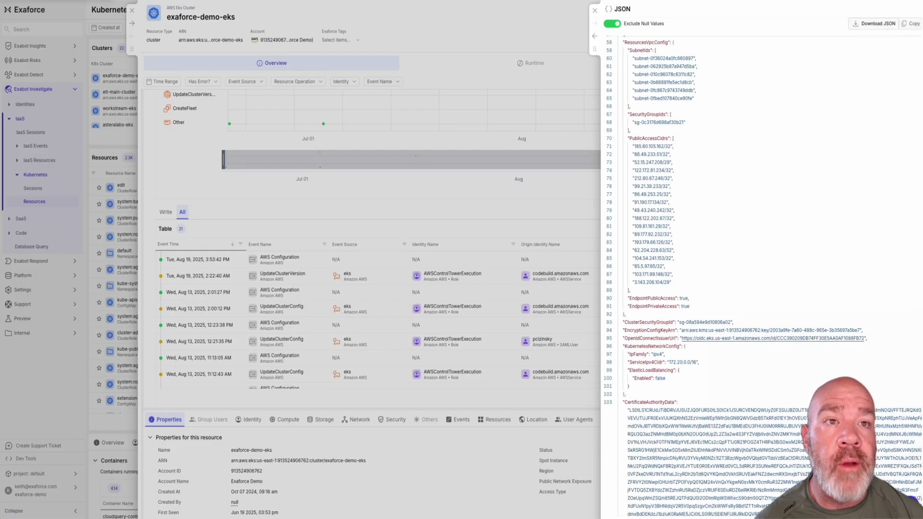
pyautogui.click(595, 10)
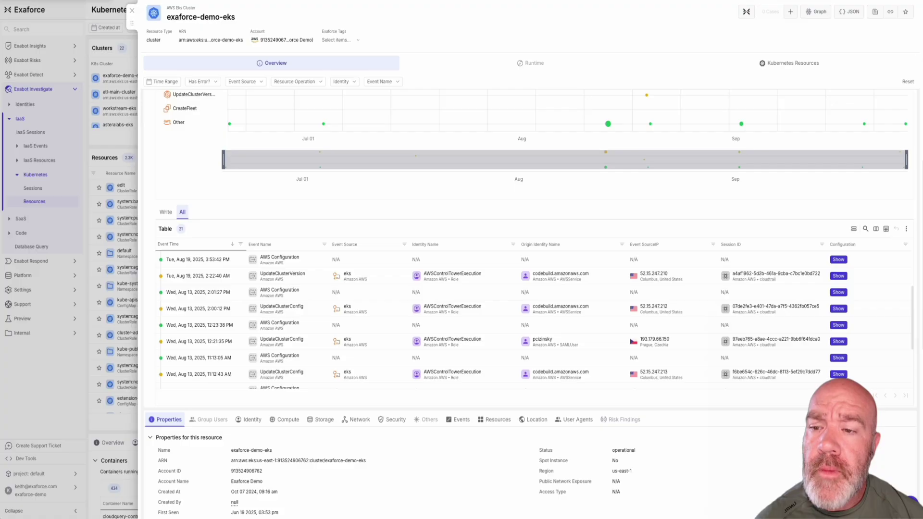
# - Close the cluster details after checking its properties, and show the threat findings for the Kubernetes resources
pyautogui.scroll(-5, 529, 288)
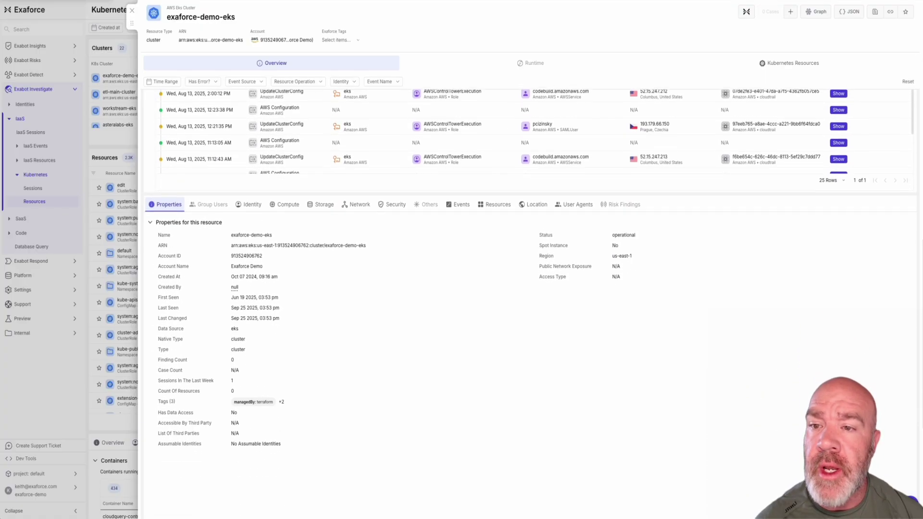
pyautogui.click(131, 10)
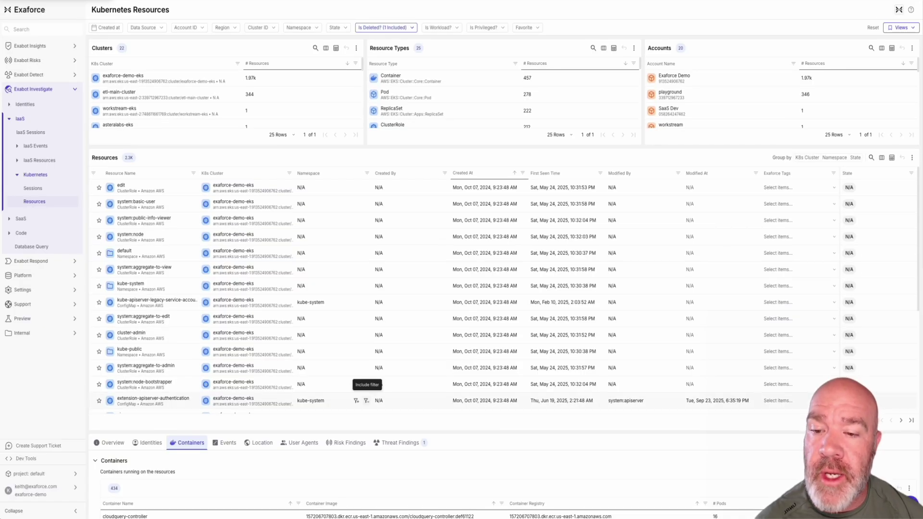
pyautogui.scroll(-5, 366, 401)
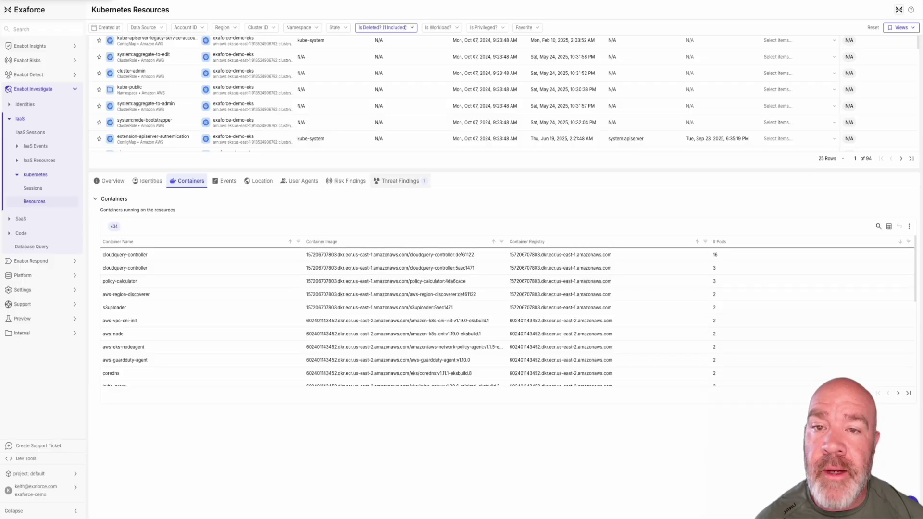
pyautogui.click(400, 181)
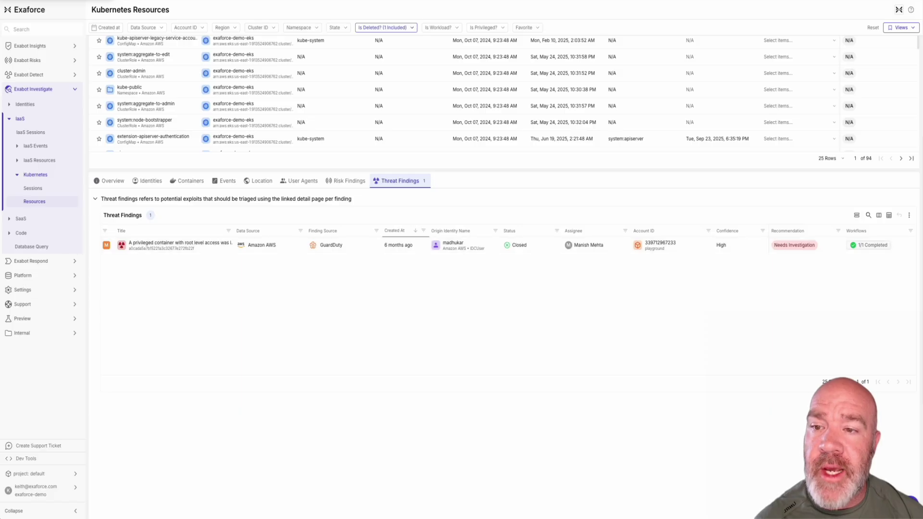
# - Open the privileged container threat finding, examine its Exabot Detect conclusion, analysis and next steps, and close it
pyautogui.click(217, 246)
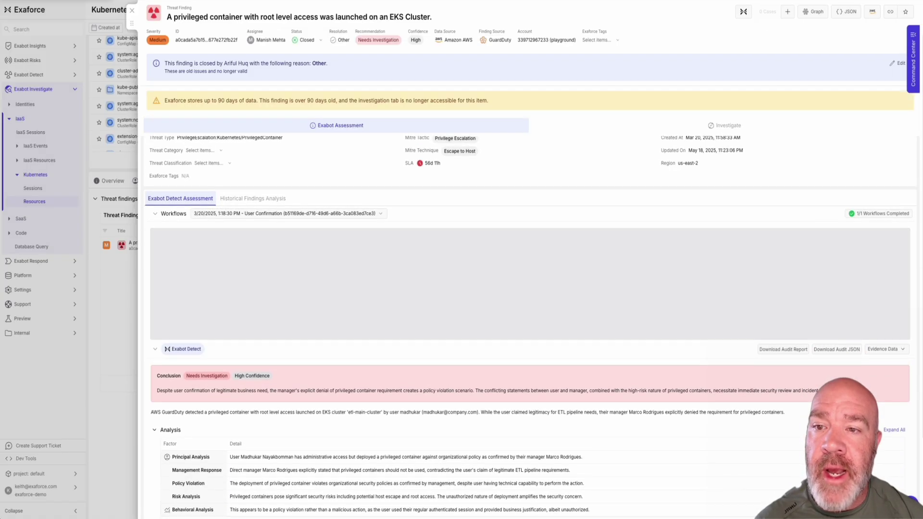
pyautogui.scroll(-3, 529, 327)
pyautogui.scroll(-1, 529, 327)
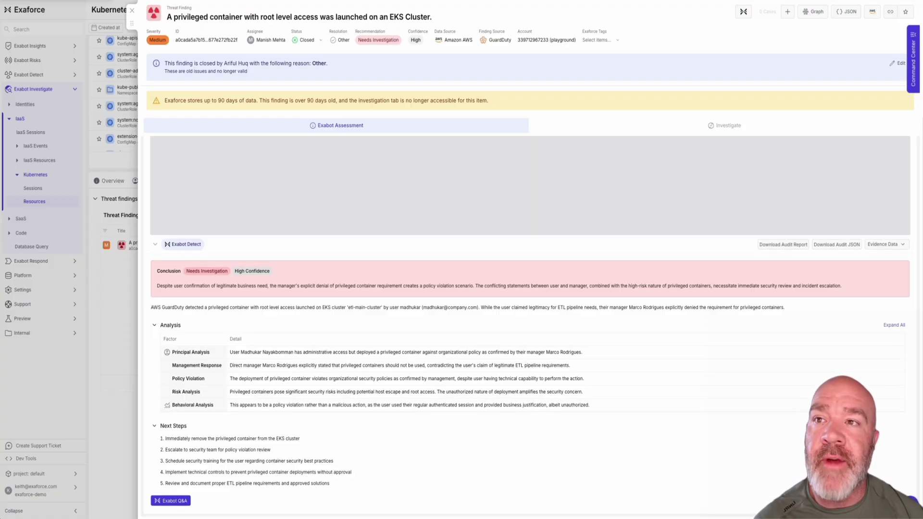
pyautogui.press('Escape')
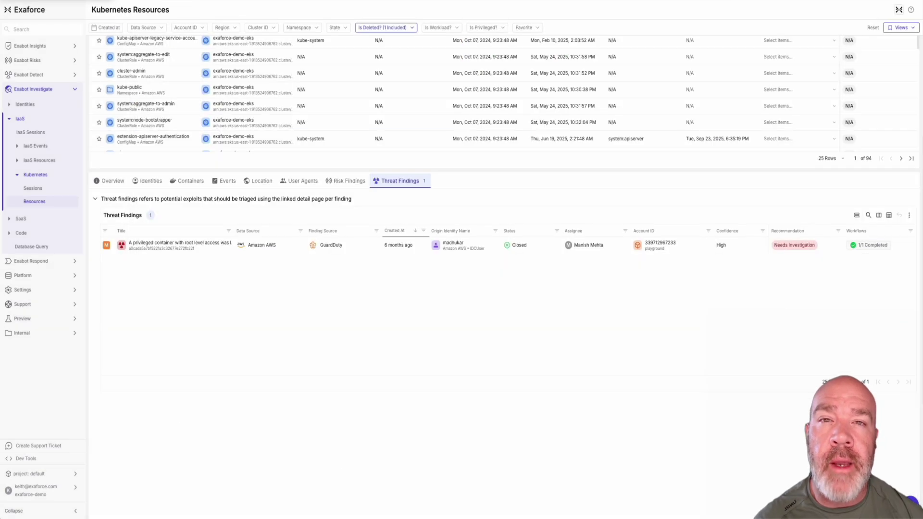